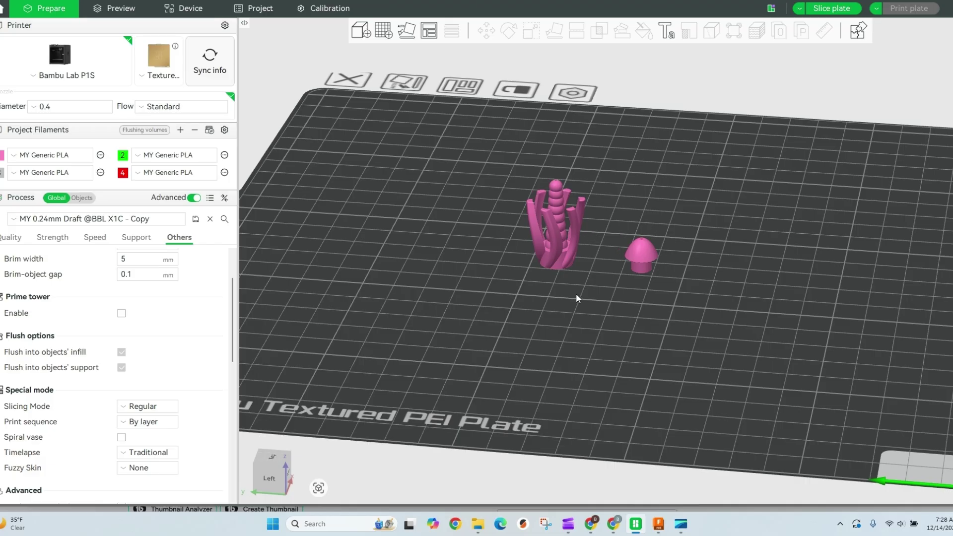
# - Clone the pink coral body to make one extra copy
pyautogui.moveTo(565, 312); pyautogui.dragTo(567, 328)
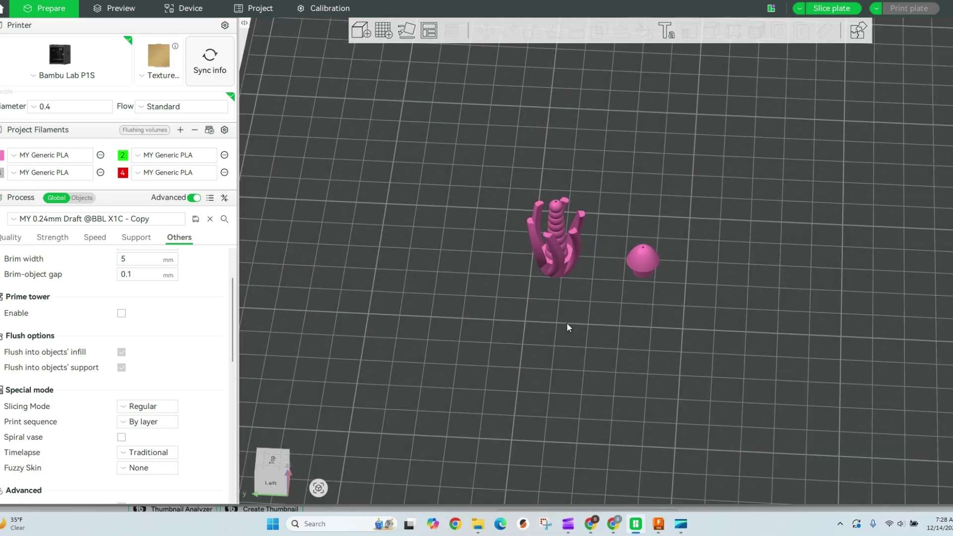
pyautogui.click(558, 230)
pyautogui.rightClick(565, 255)
pyautogui.click(601, 214)
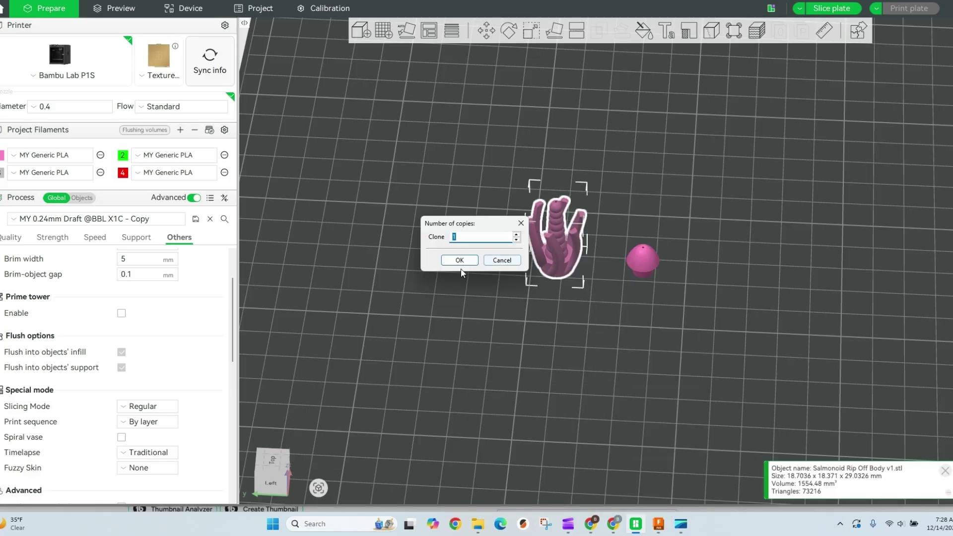
pyautogui.click(460, 258)
# - Clone the pink head to make one extra copy
pyautogui.click(639, 258)
pyautogui.rightClick(648, 260)
pyautogui.click(676, 215)
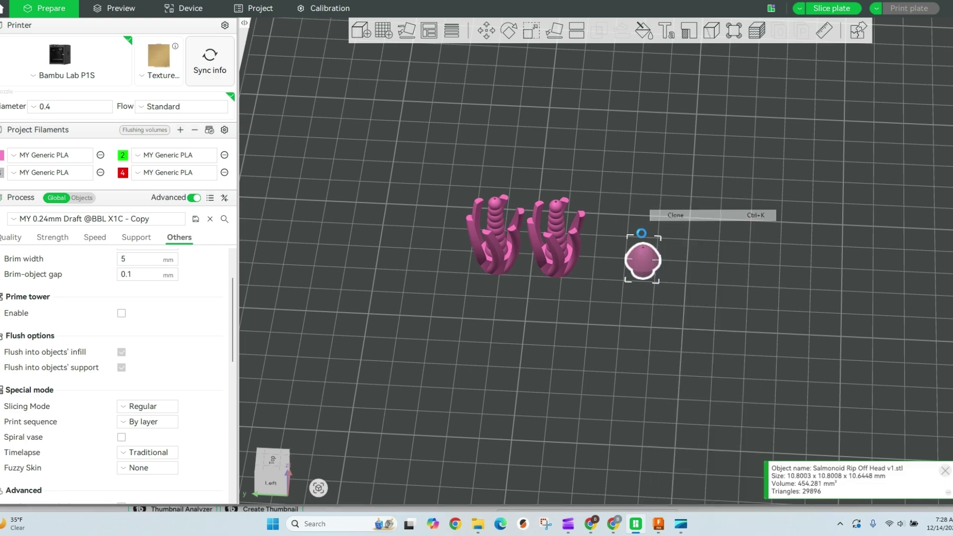
pyautogui.click(461, 258)
pyautogui.moveTo(720, 258); pyautogui.dragTo(657, 299)
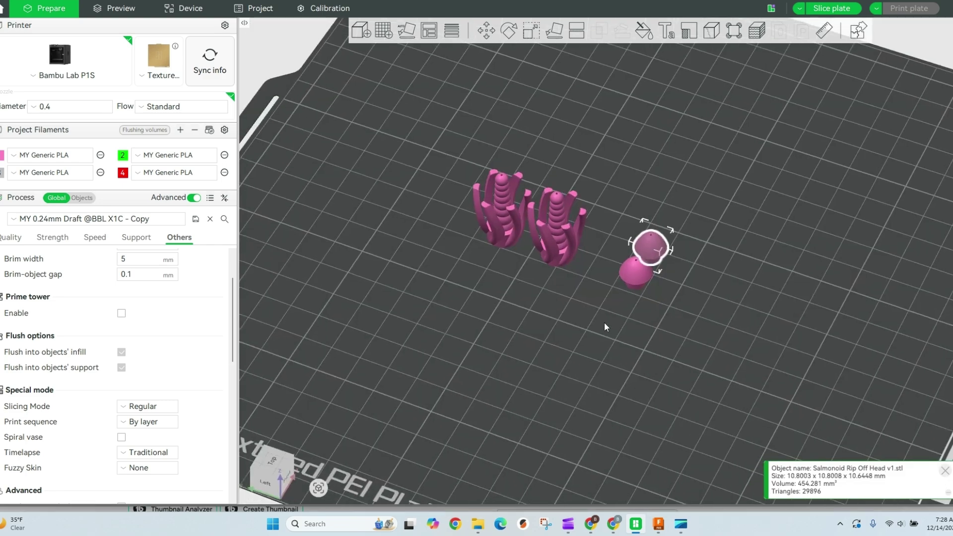
pyautogui.click(729, 226)
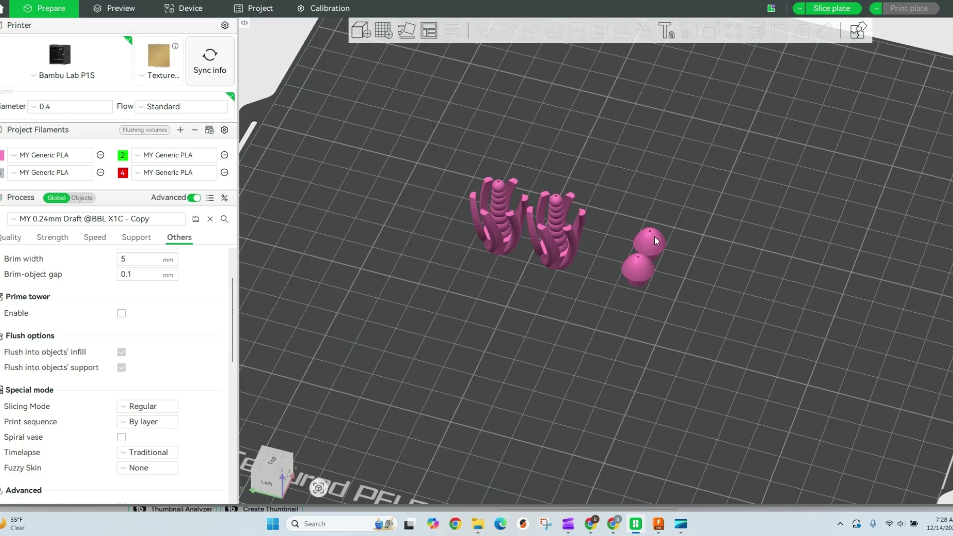
# - In the per-object list, assign green filament 2 to both Head rows
pyautogui.click(88, 198)
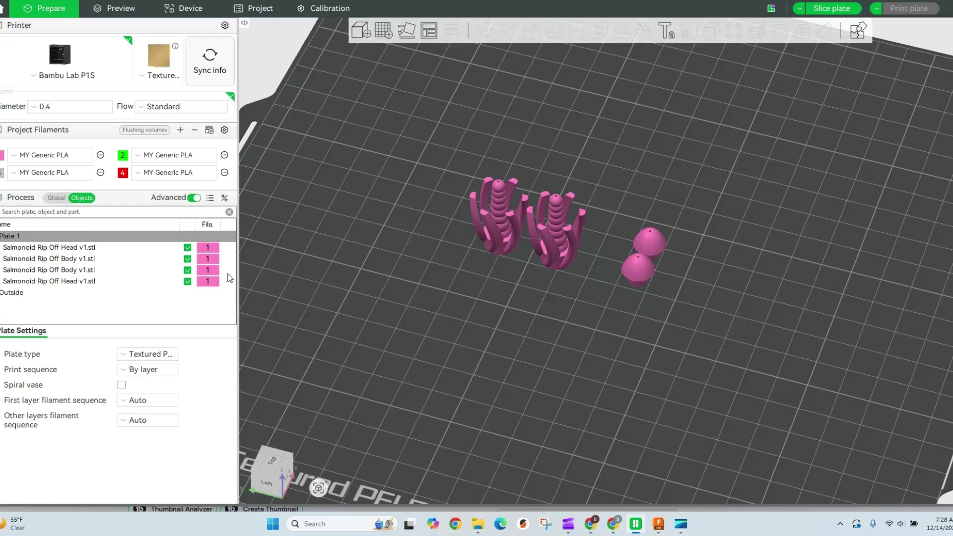
pyautogui.click(210, 282)
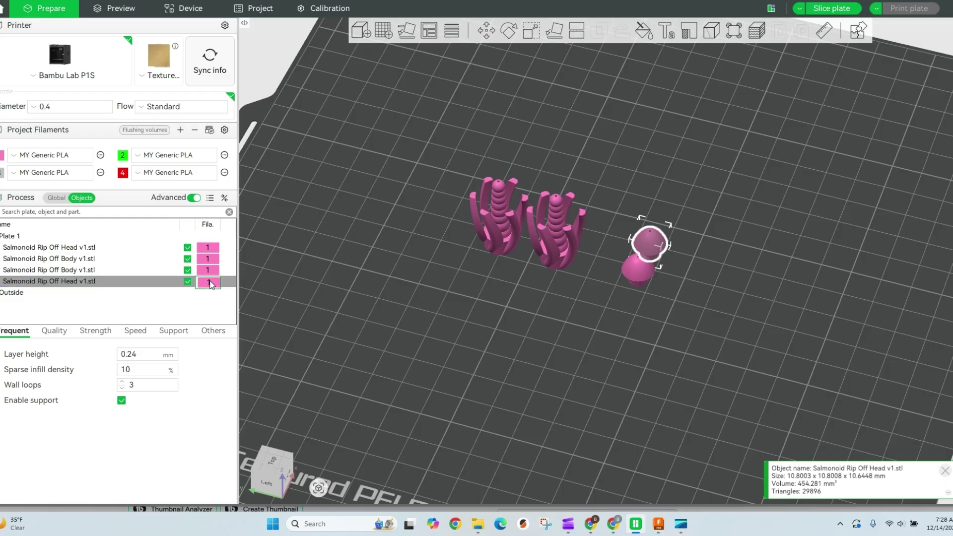
pyautogui.click(208, 284)
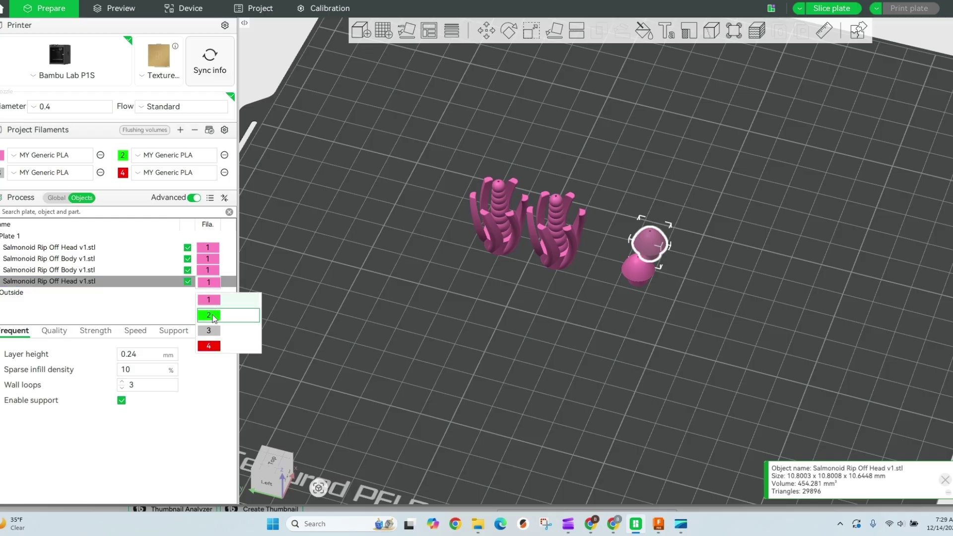
pyautogui.click(217, 317)
pyautogui.click(208, 249)
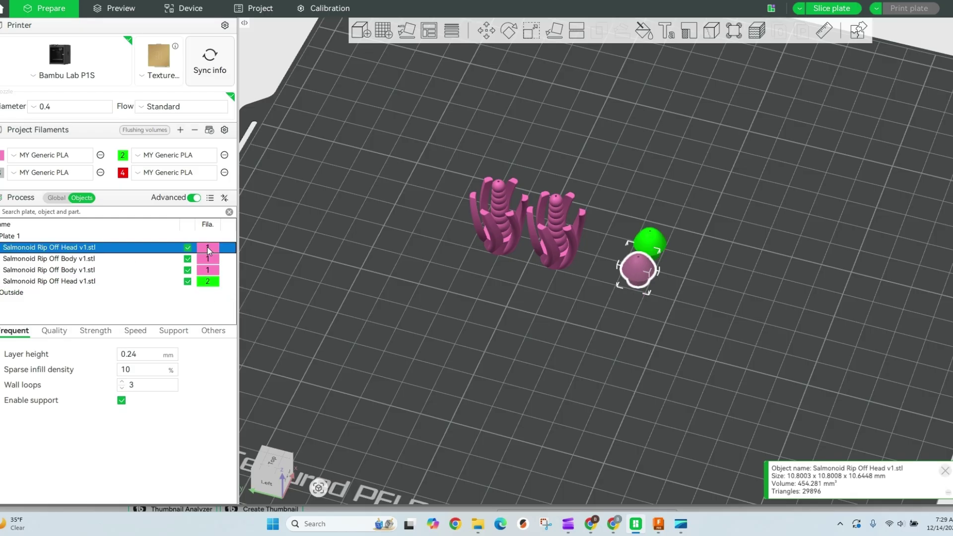
pyautogui.click(208, 250)
pyautogui.click(217, 281)
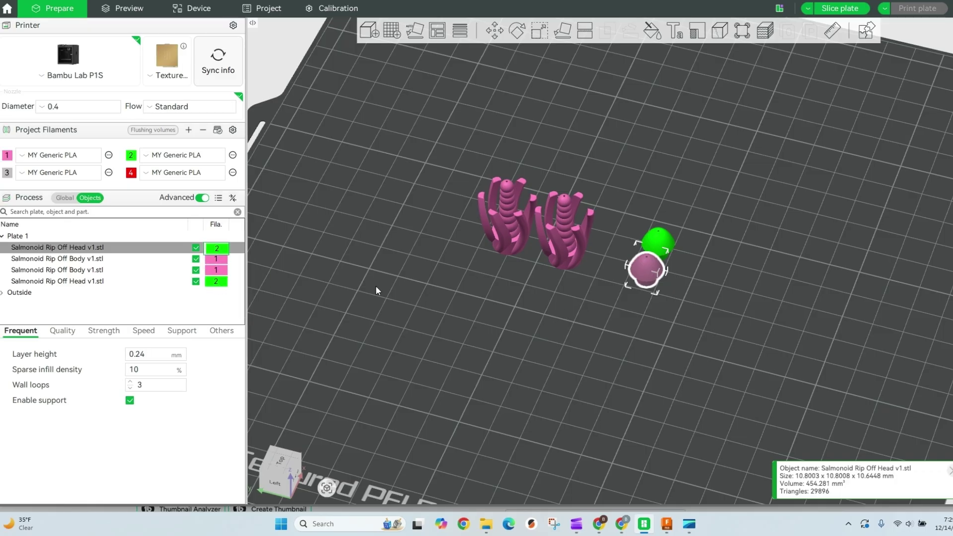
pyautogui.click(504, 290)
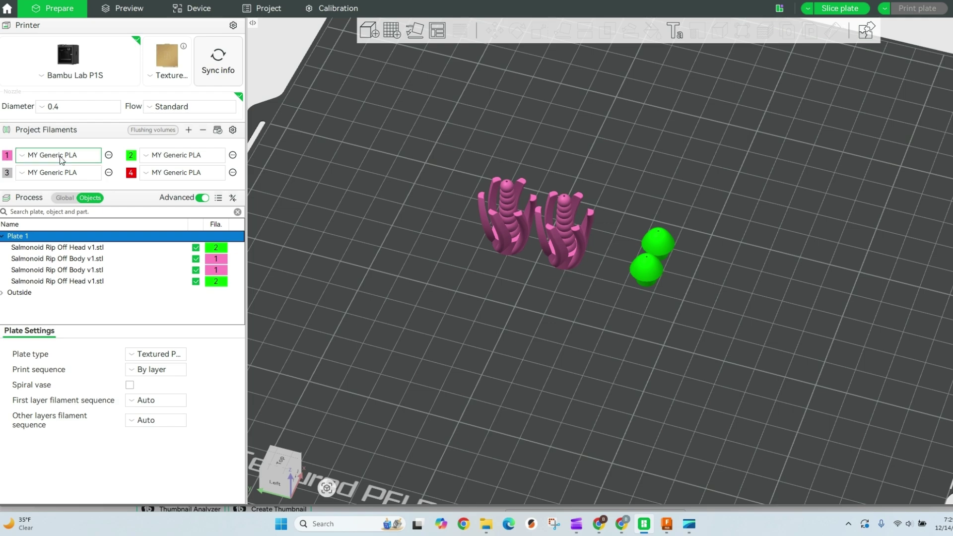
pyautogui.click(65, 198)
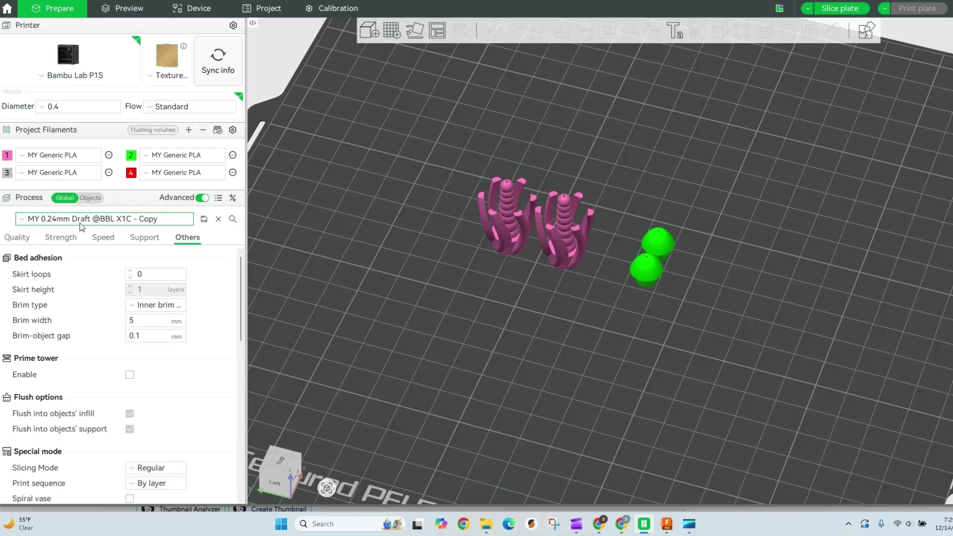
pyautogui.click(82, 221)
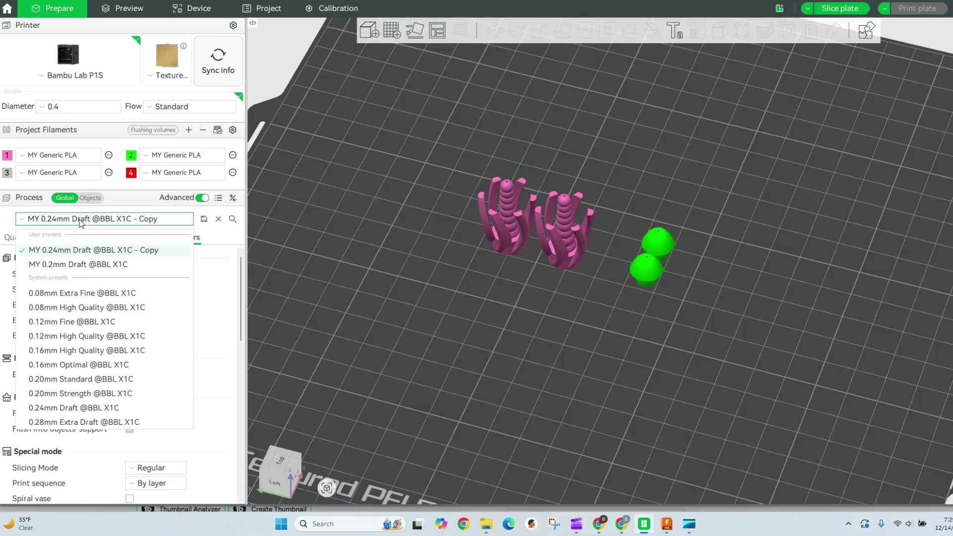
pyautogui.click(70, 266)
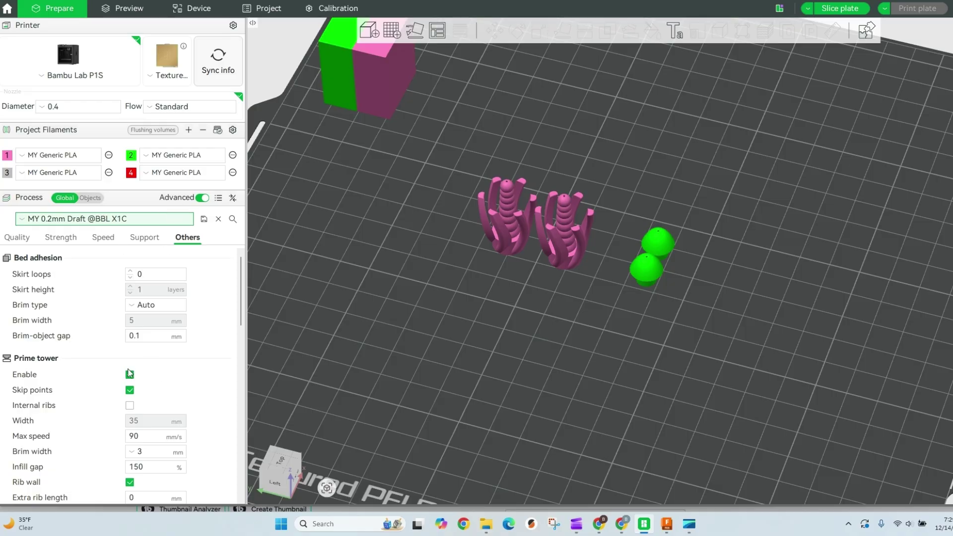
pyautogui.moveTo(347, 191); pyautogui.dragTo(435, 290)
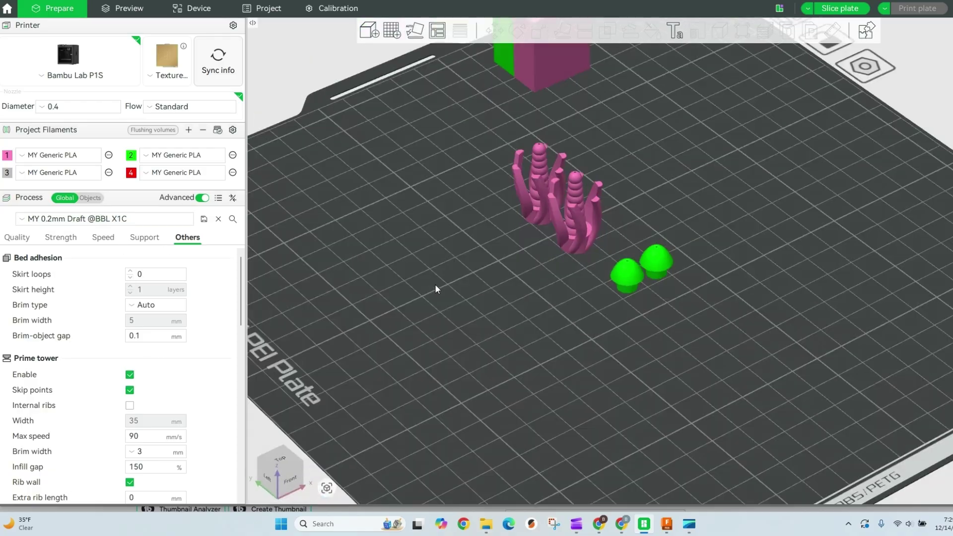
pyautogui.click(848, 9)
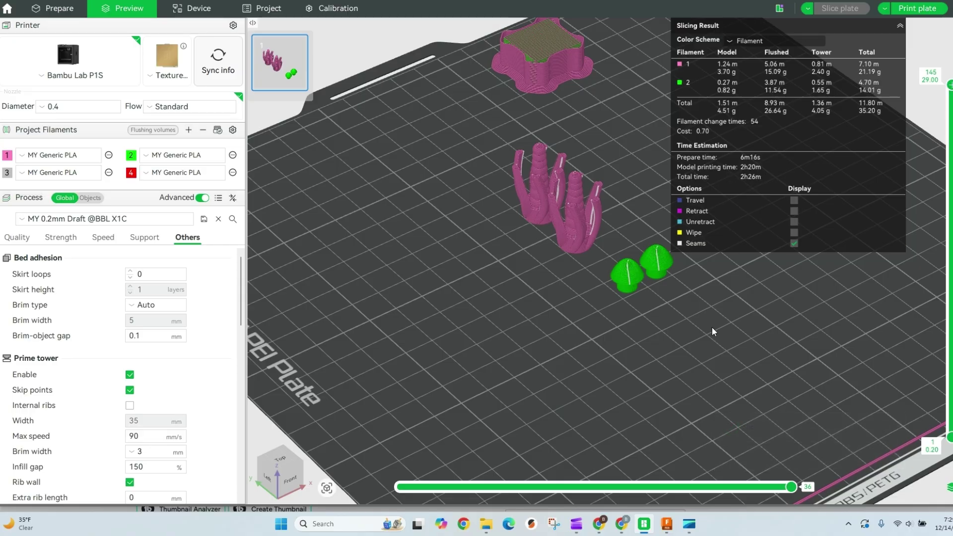
# - Review the 2h26m slicing result from top and angled views, then return to Prepare
pyautogui.moveTo(675, 324); pyautogui.dragTo(670, 350)
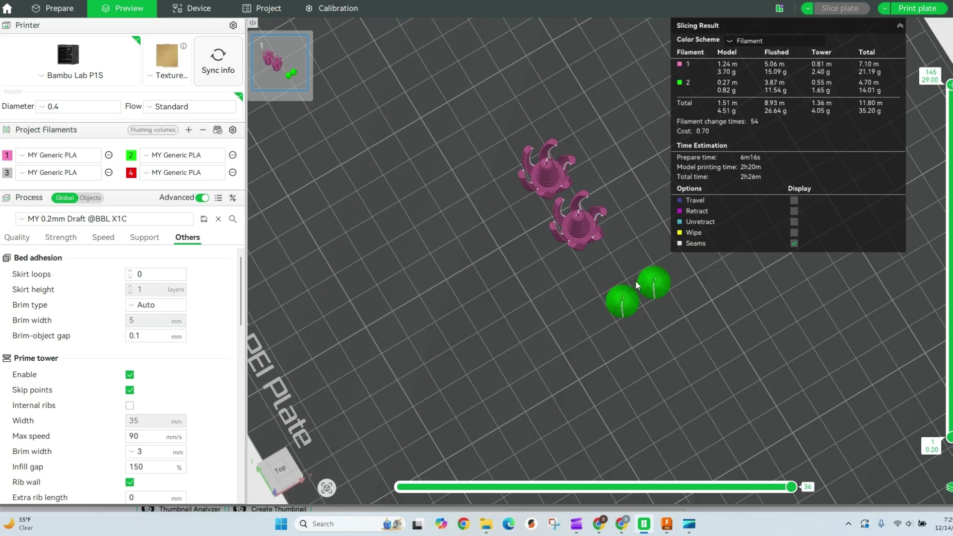
pyautogui.moveTo(616, 329); pyautogui.dragTo(668, 263)
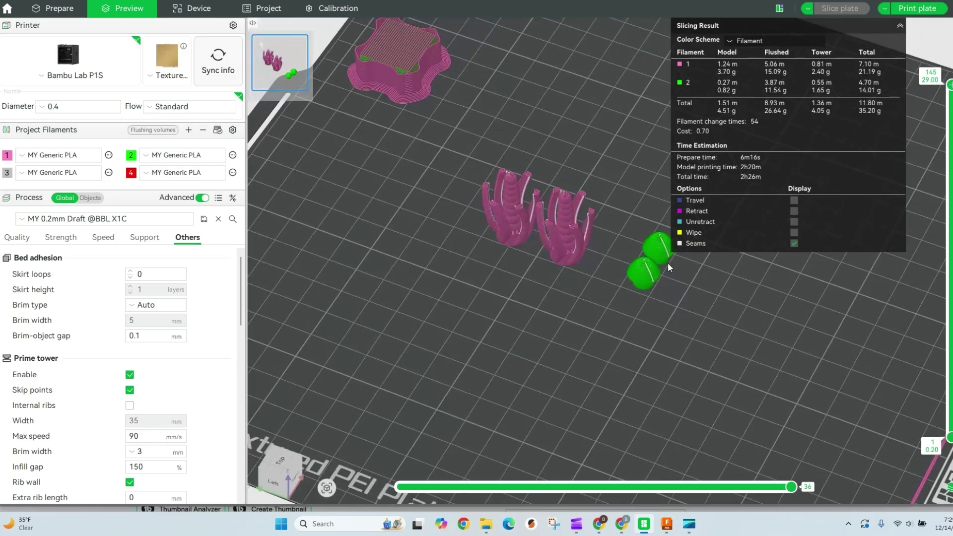
pyautogui.click(900, 26)
pyautogui.click(54, 8)
pyautogui.scroll(-5, 592, 247)
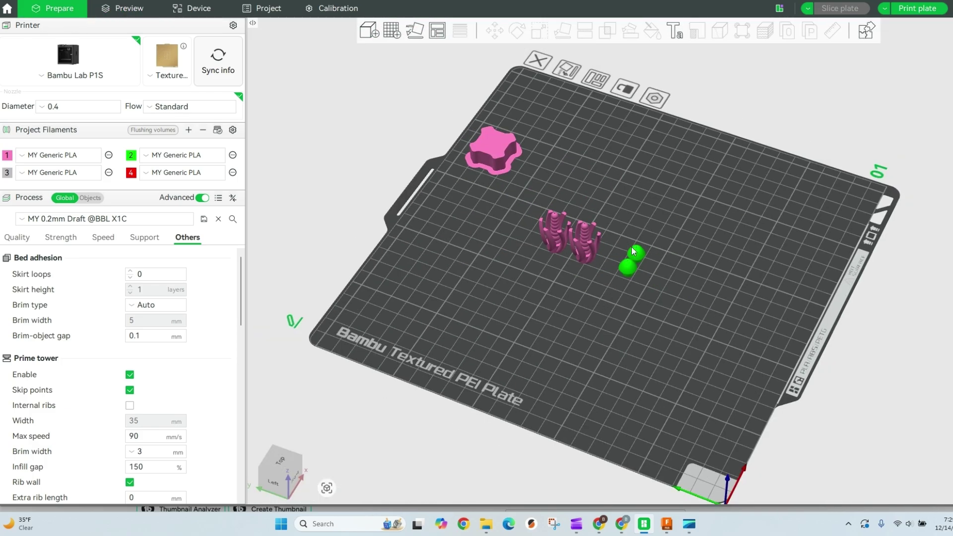
# - Merge the two pink coral bodies into one assembly
pyautogui.click(586, 248)
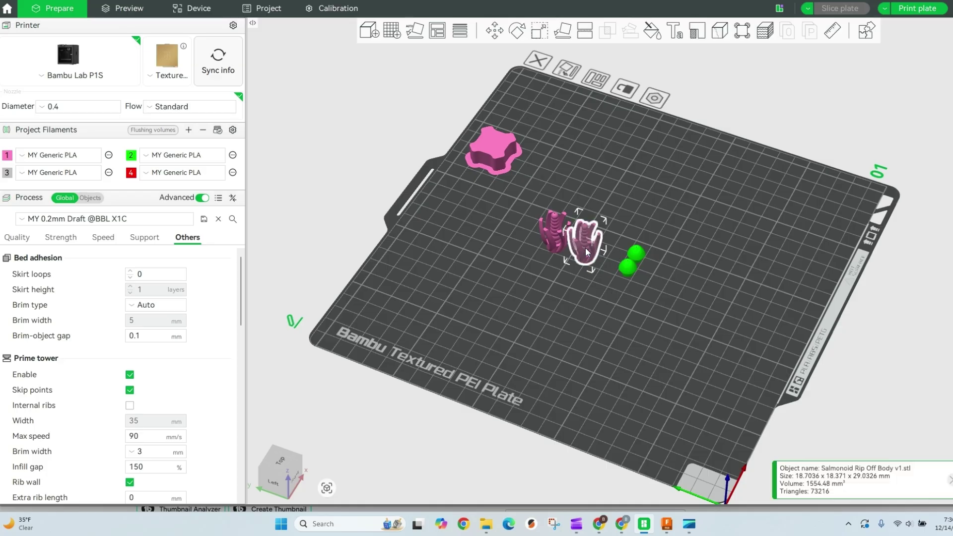
pyautogui.keyDown('ctrl'); pyautogui.click(553, 231); pyautogui.keyUp('ctrl')
pyautogui.rightClick(553, 231)
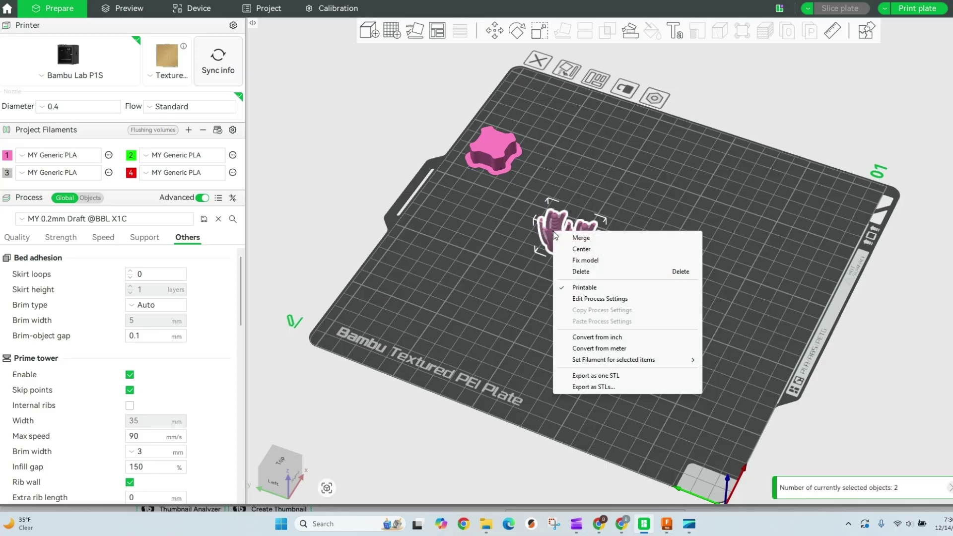
pyautogui.click(586, 240)
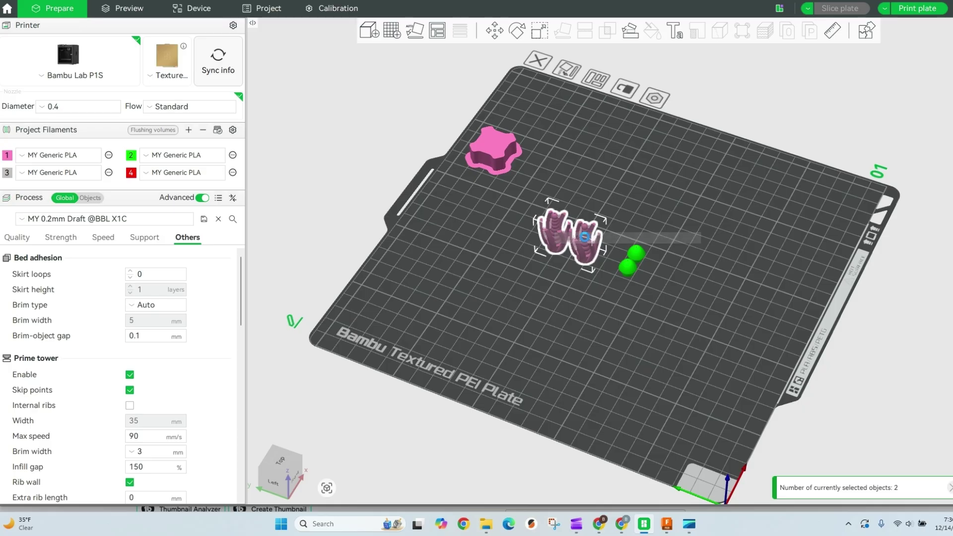
# - Merge the two green heads into a second assembly
pyautogui.click(637, 256)
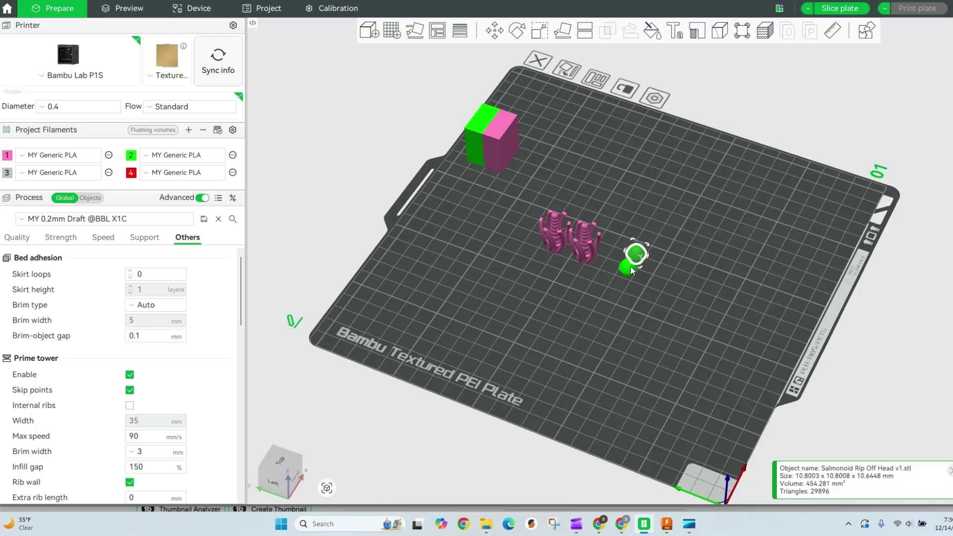
pyautogui.keyDown('ctrl'); pyautogui.click(628, 268); pyautogui.keyUp('ctrl')
pyautogui.rightClick(632, 271)
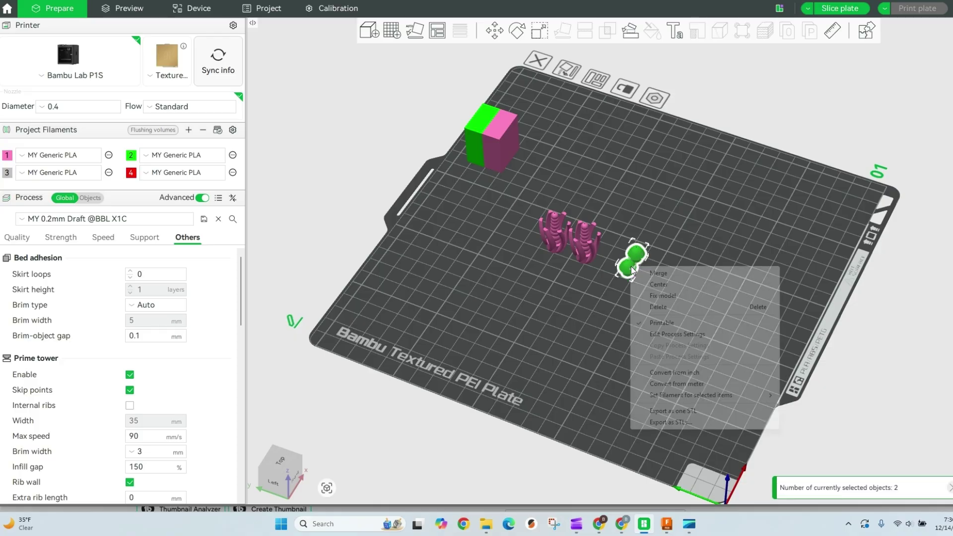
pyautogui.click(659, 273)
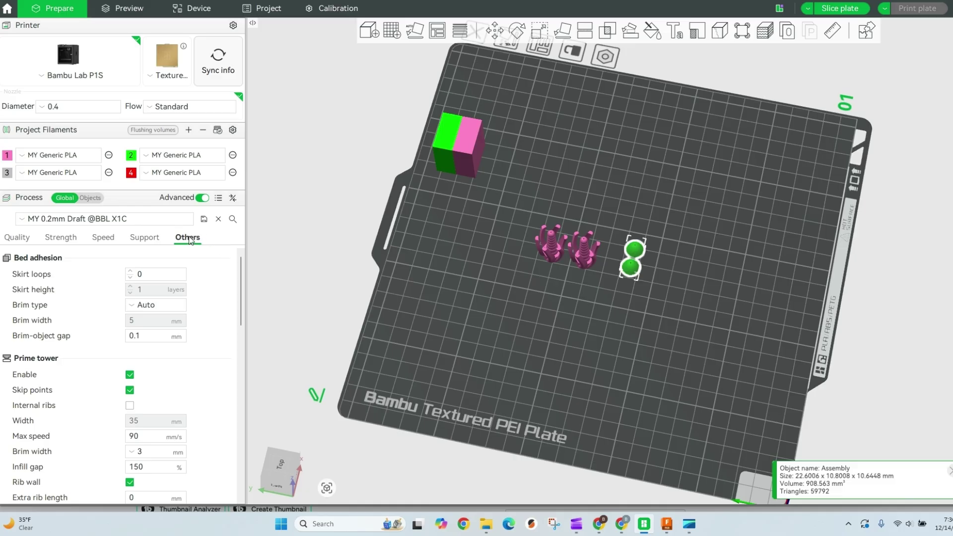
# - Set Print sequence to By object under Special mode, then show the per-object list
pyautogui.scroll(-5, 174, 273)
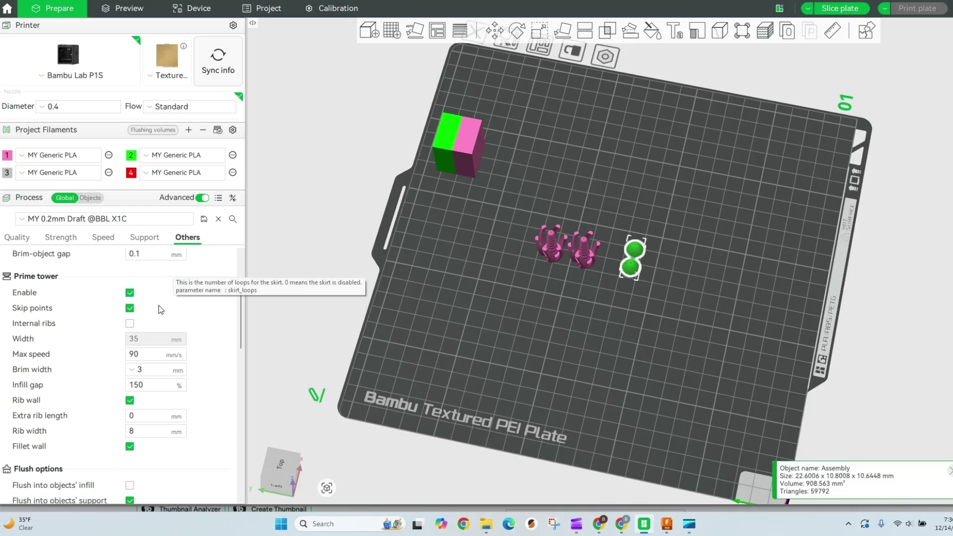
pyautogui.scroll(-4, 167, 287)
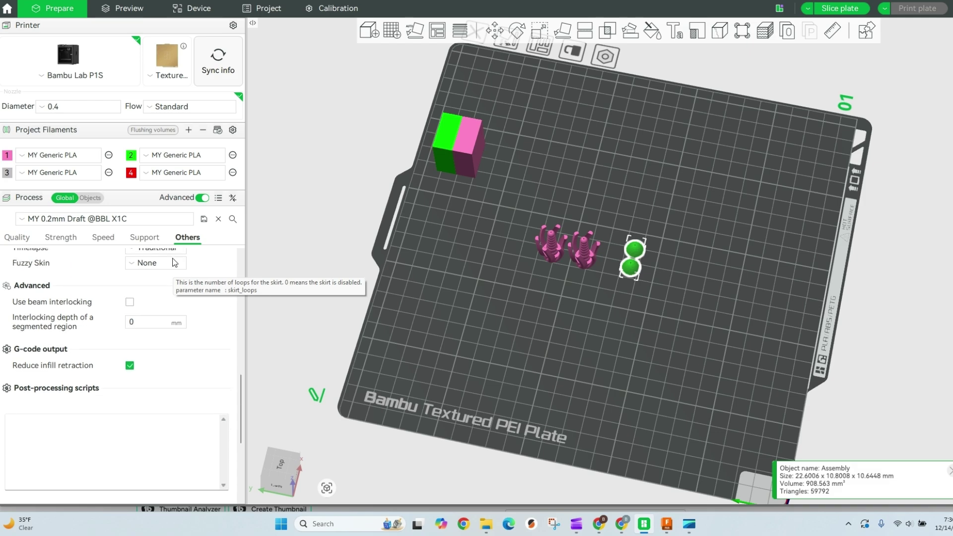
pyautogui.scroll(3, 174, 289)
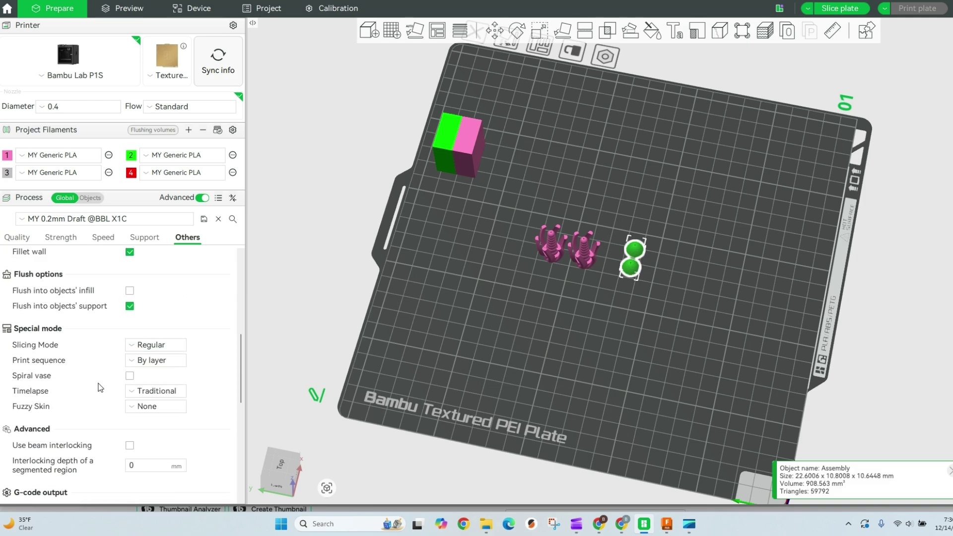
pyautogui.click(162, 364)
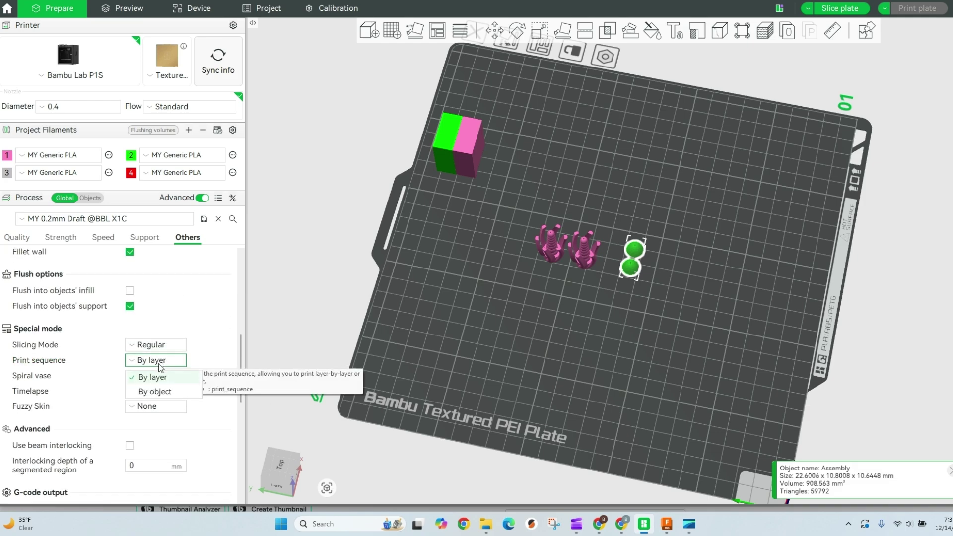
pyautogui.click(160, 392)
pyautogui.click(90, 198)
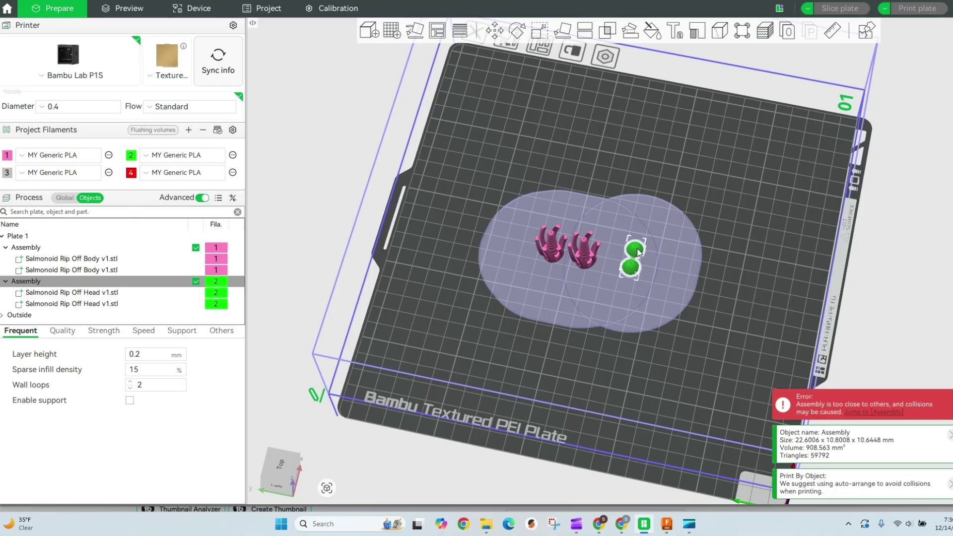
# - Auto-arrange the two assemblies apart and re-slice the plate (37m6s, 5.04 g)
pyautogui.rightClick(439, 31)
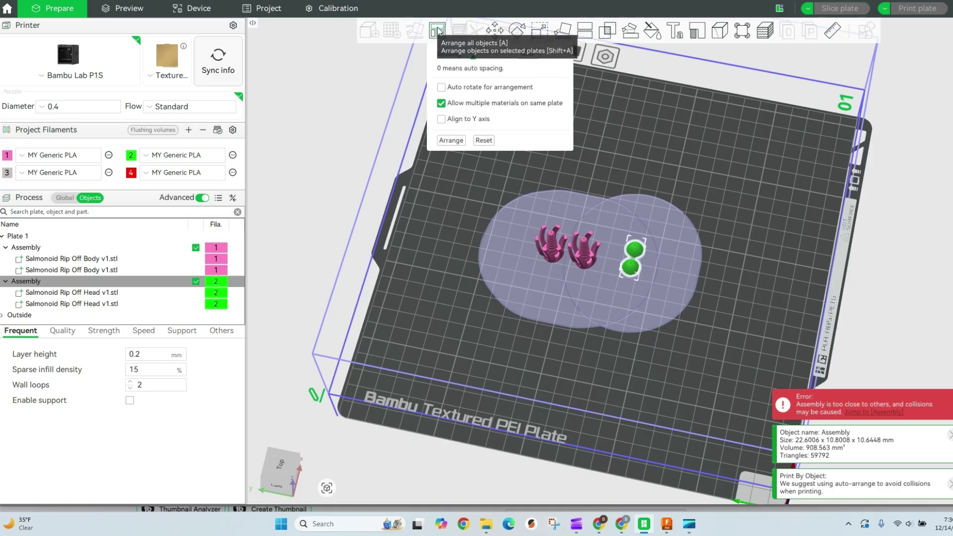
pyautogui.click(452, 141)
pyautogui.press('1')
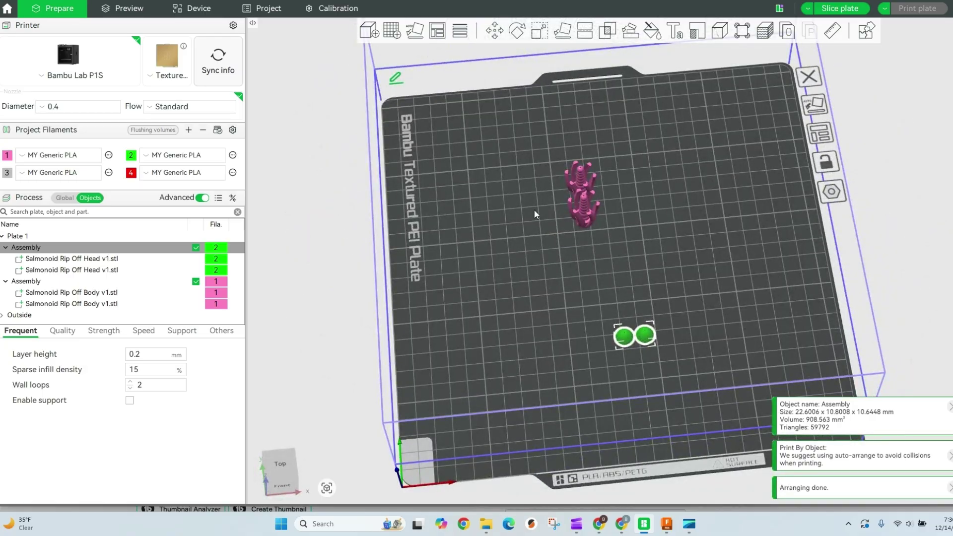
pyautogui.moveTo(534, 210); pyautogui.dragTo(502, 208)
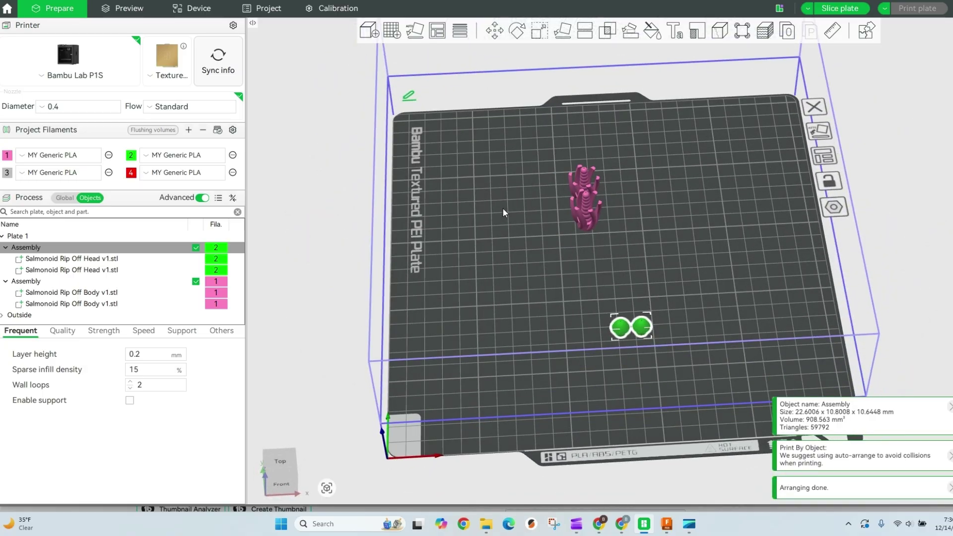
pyautogui.click(850, 10)
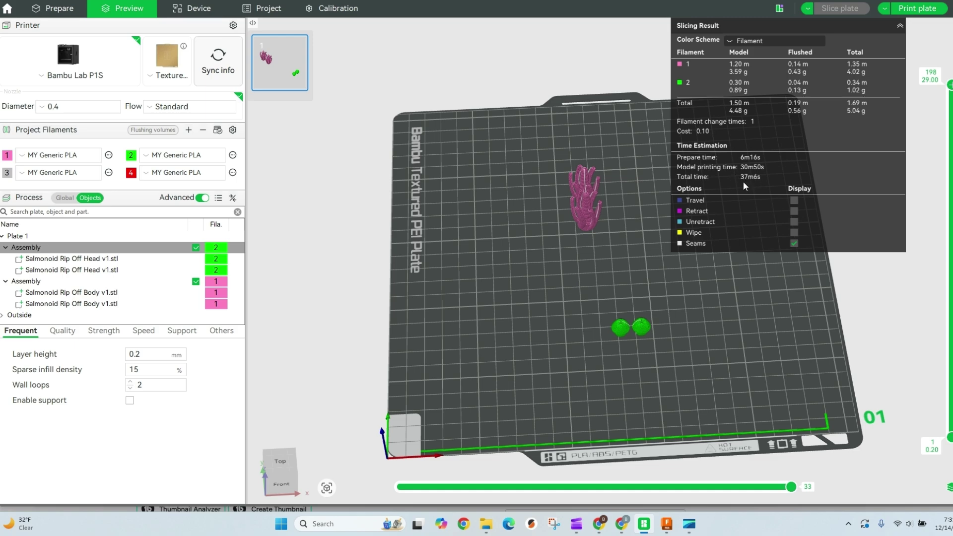
pyautogui.moveTo(717, 344); pyautogui.dragTo(715, 340)
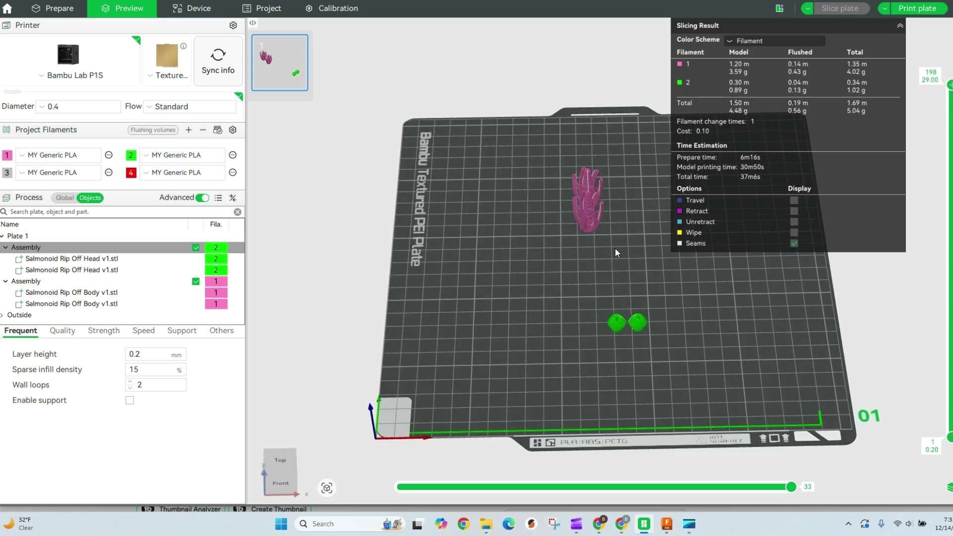
# - Send the print job with pink PLA mapped to slot A3 and green PLA to A4
pyautogui.click(917, 9)
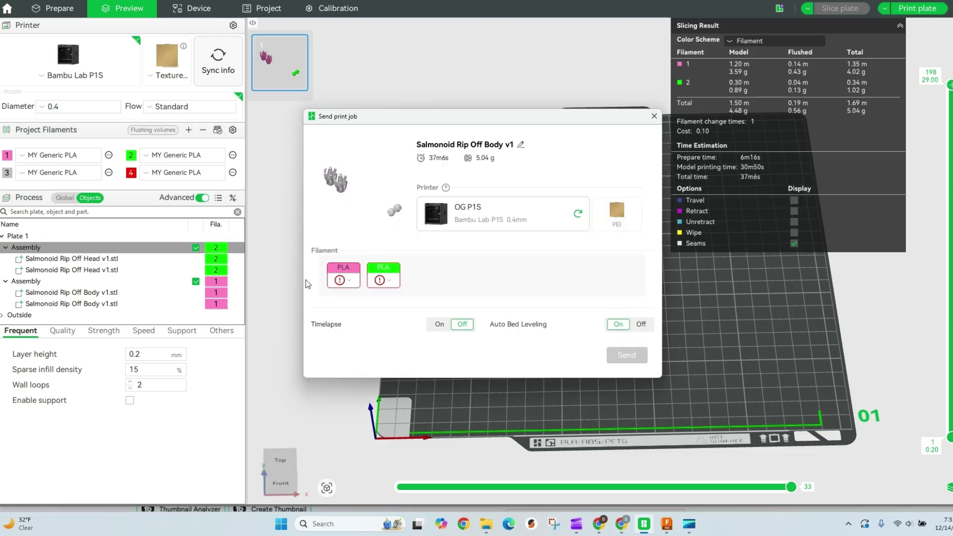
pyautogui.click(350, 280)
pyautogui.click(406, 353)
pyautogui.click(383, 280)
pyautogui.click(475, 355)
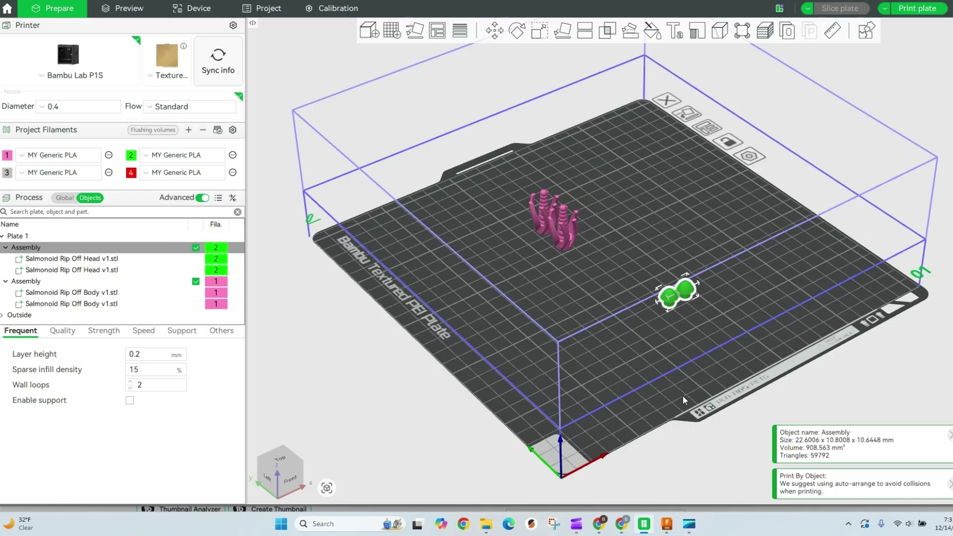
# - Switch to the Left view (key 5) to see the arranged assemblies from the side
pyautogui.press('5')
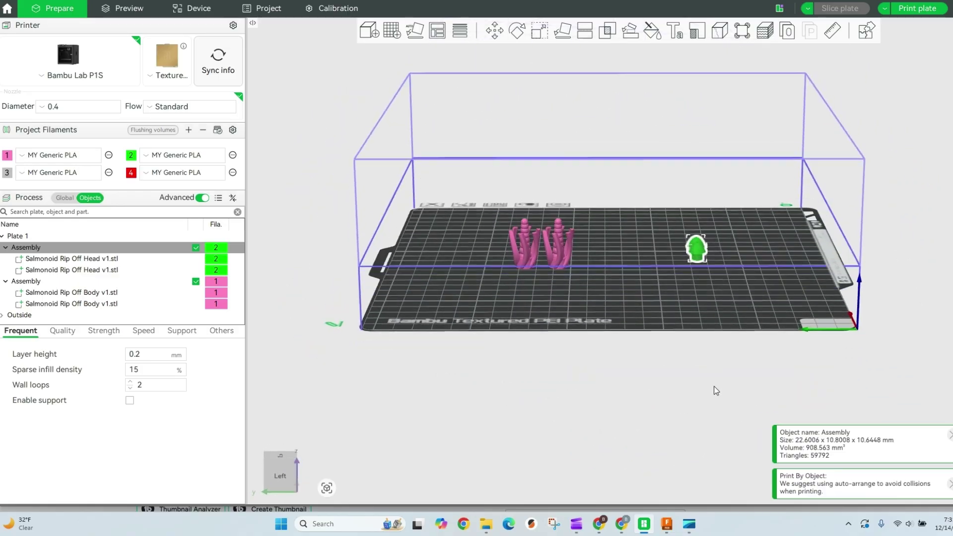